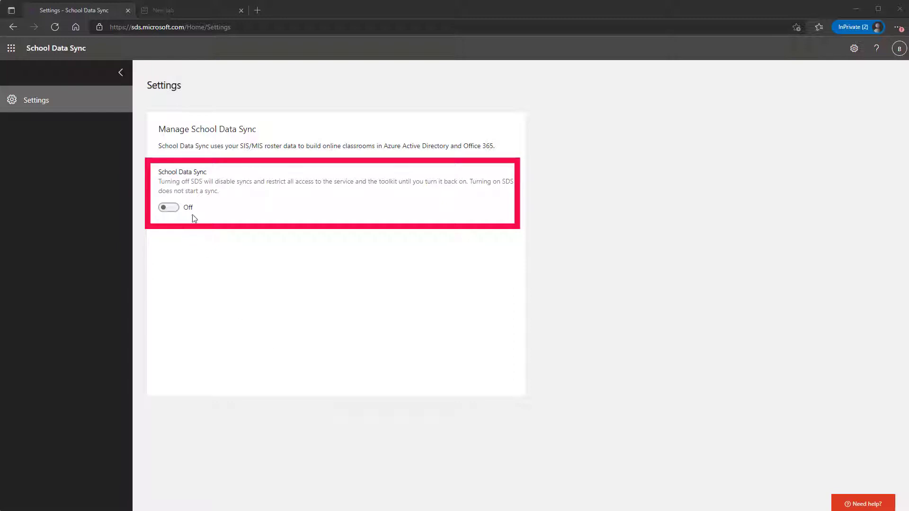
Turn on School Data Sync and acknowledge the activation notice.
left_click(169, 208)
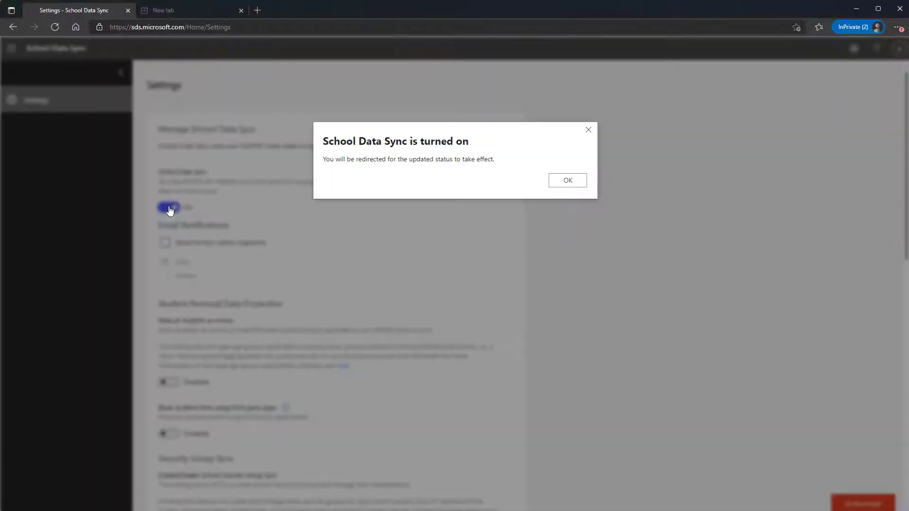
left_click(558, 189)
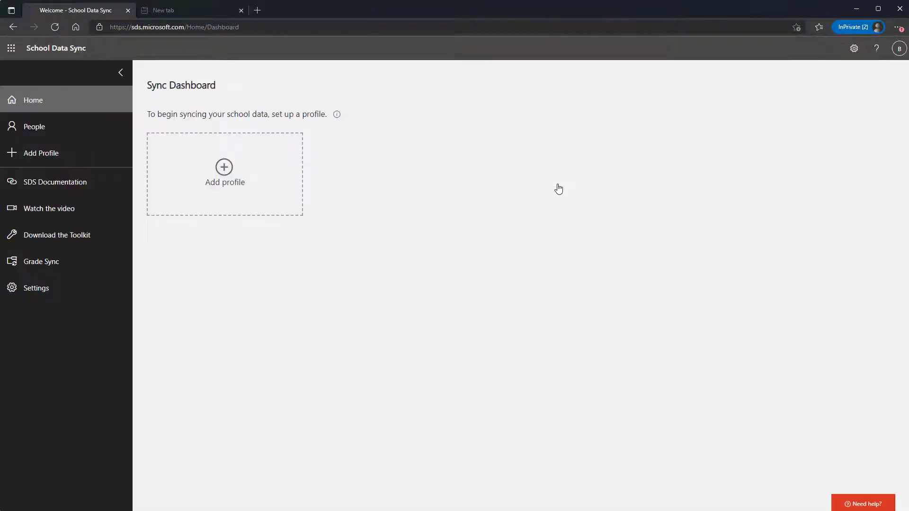
Add a new sync profile and name it "Contoso 2.1 CSV Example".
left_click(283, 211)
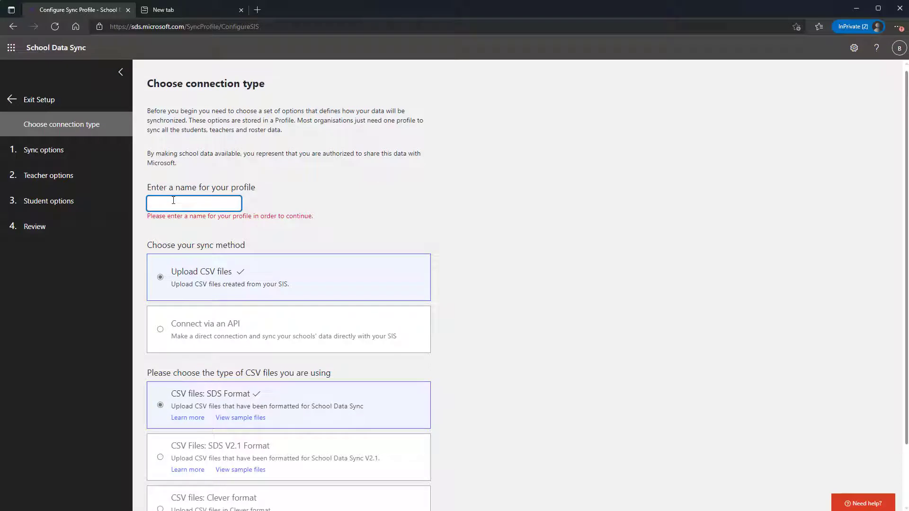
type("Contoso 2.1 CSV Example")
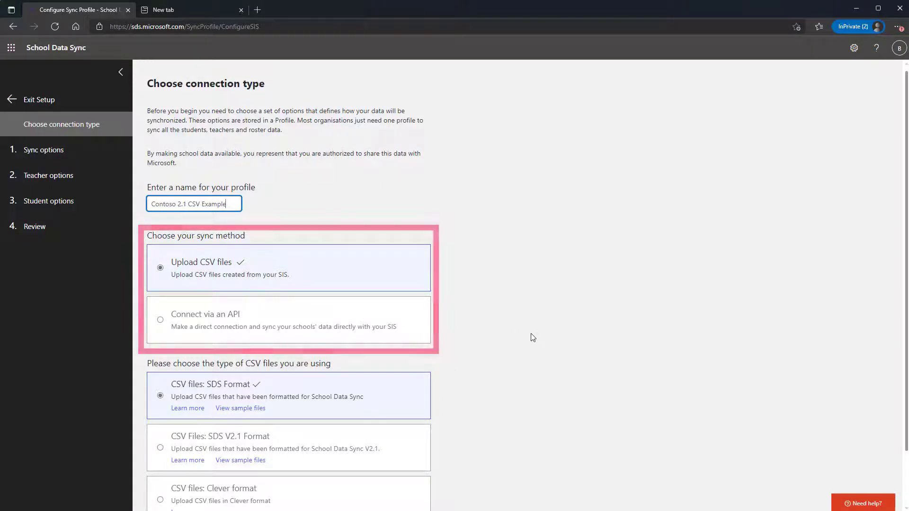
Choose the CSV Files: SDS V2.1 Format file type and start the profile setup.
scroll(533, 337, "down", 1)
scroll(533, 338, "down", 1)
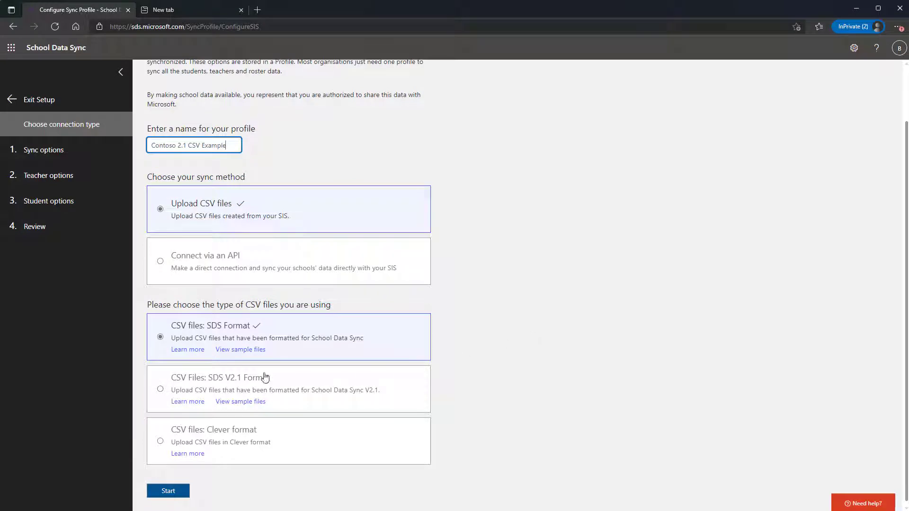
left_click(251, 379)
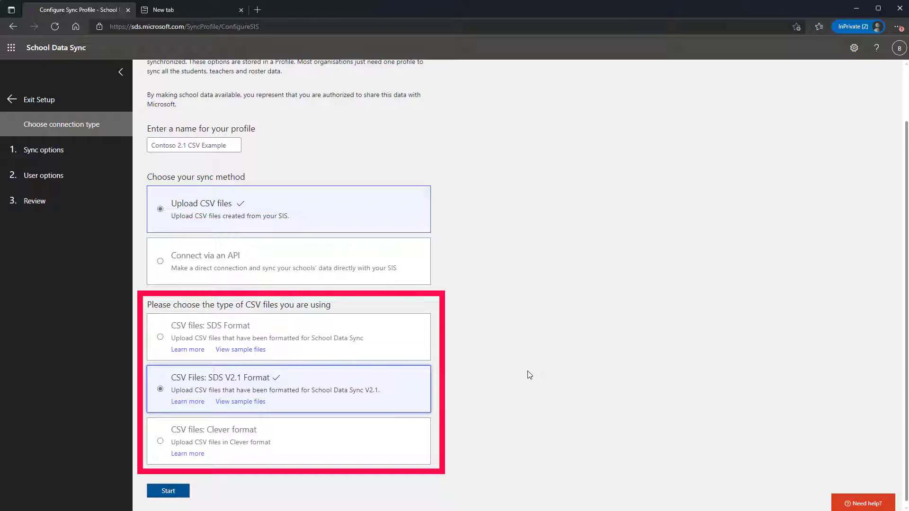
left_click(180, 496)
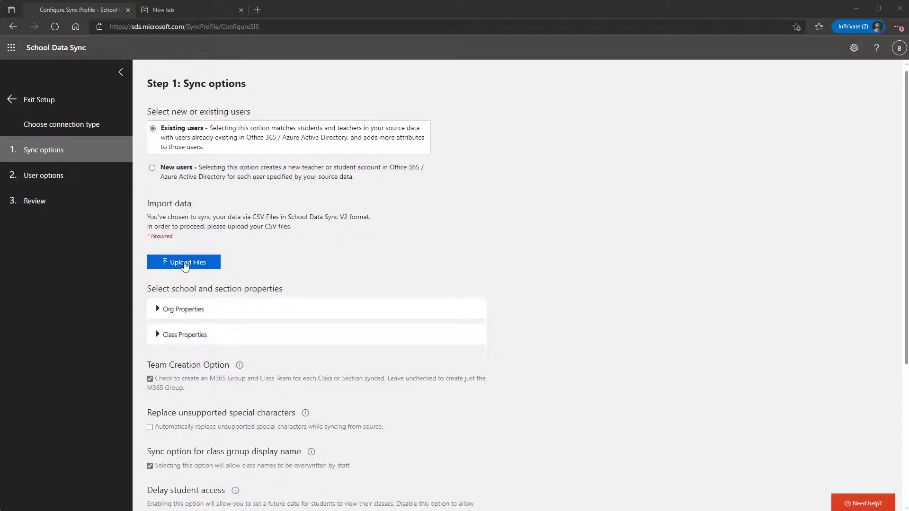
Upload all CSV files from the SDS 2.1 CSV Files folder as the import data.
left_click(184, 263)
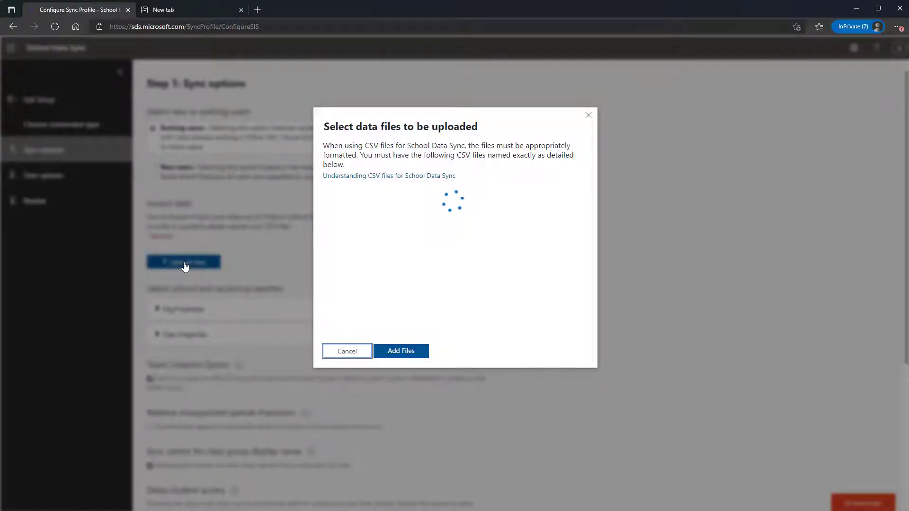
left_click(396, 352)
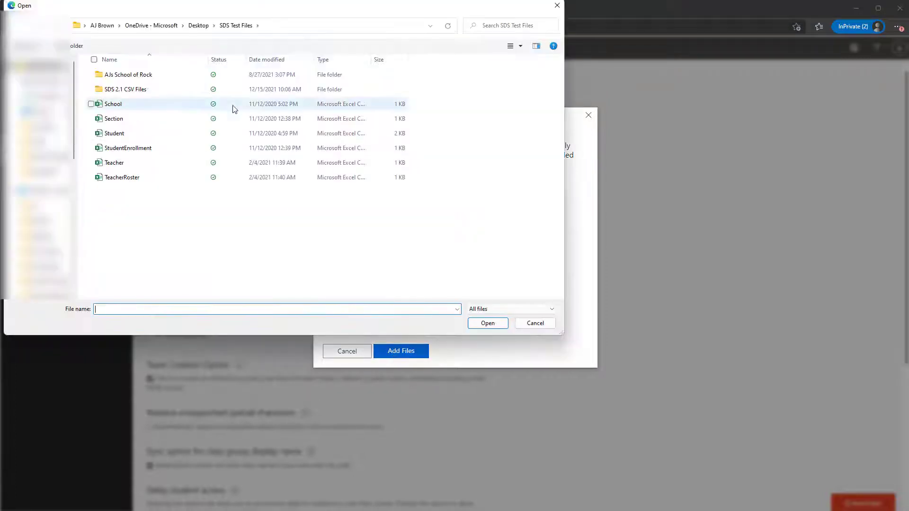
double_click(147, 91)
left_click_drag(432, 219, 128, 71)
left_click(483, 326)
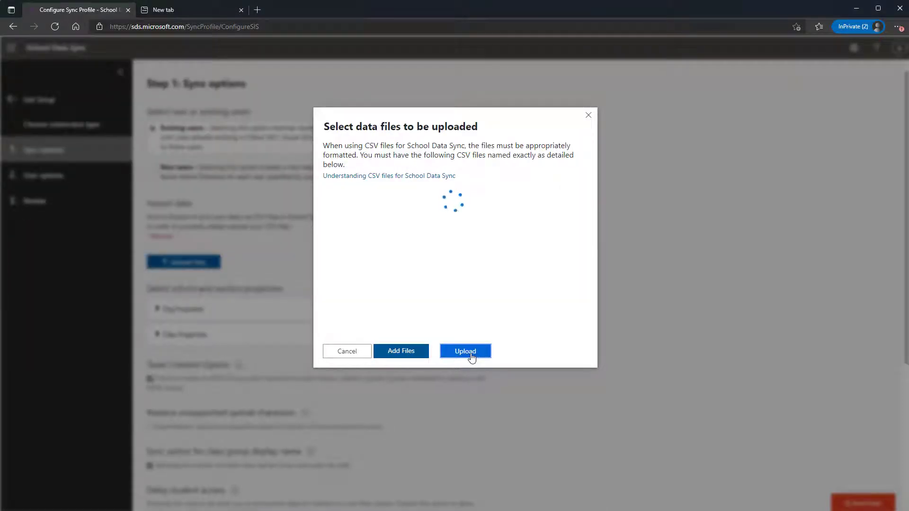
left_click(465, 351)
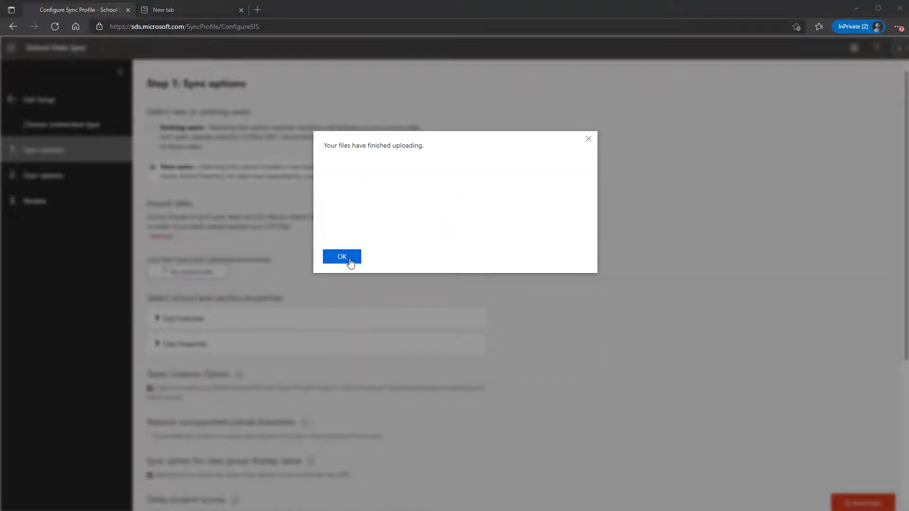
left_click(350, 261)
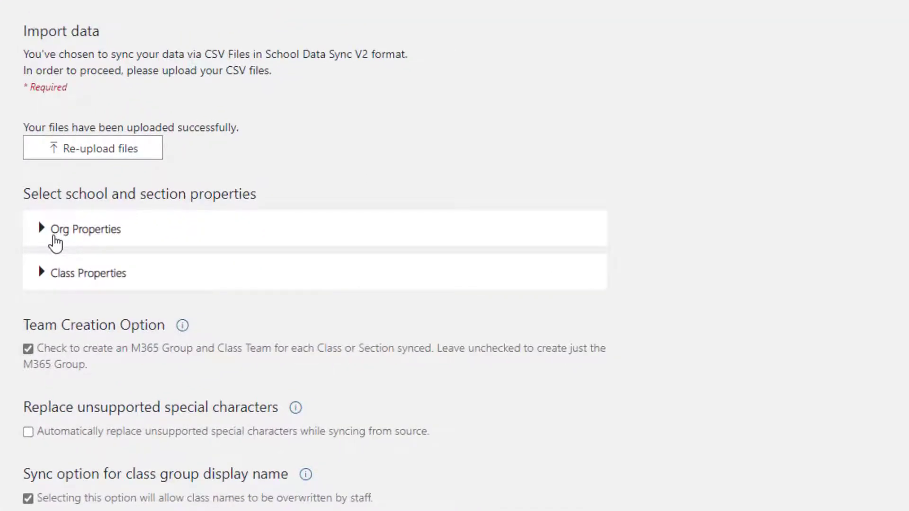
Expand the Org and Class properties and enable automatic replacement of unsupported special characters.
left_click(55, 239)
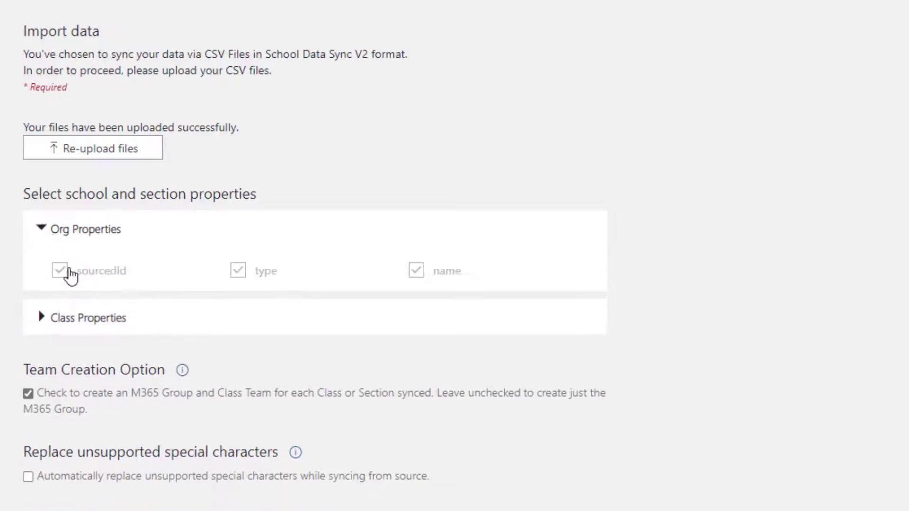
left_click(64, 339)
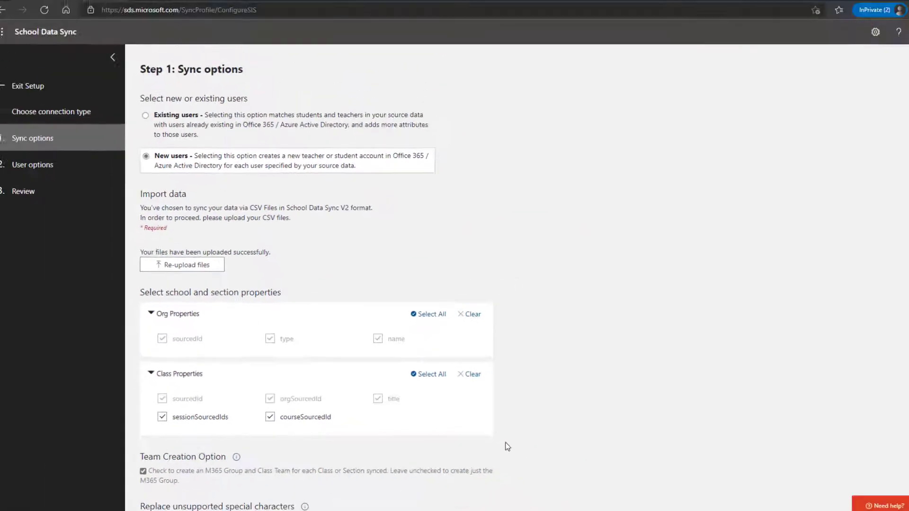
scroll(508, 447, "down", 5)
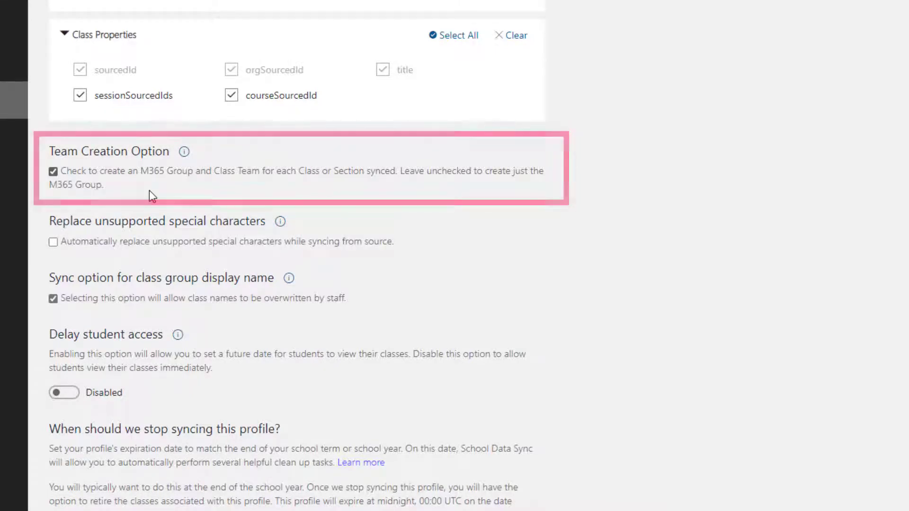
left_click(55, 245)
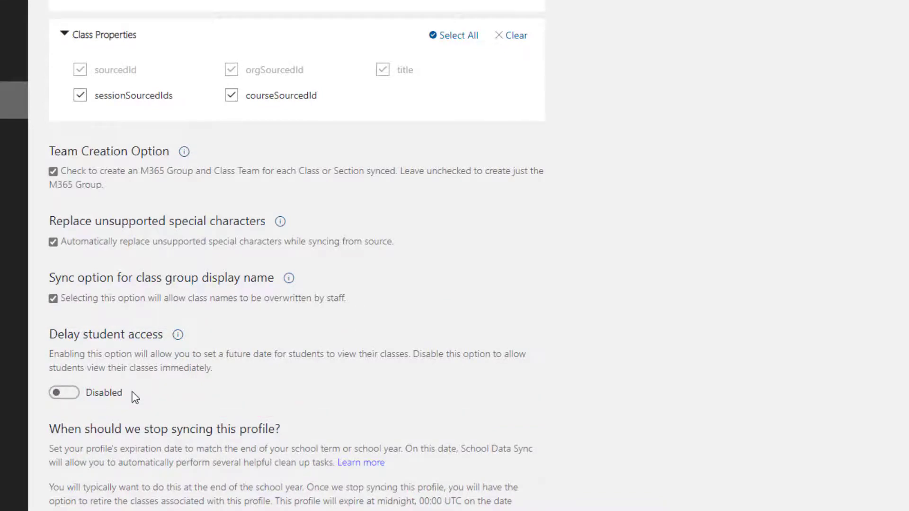
Set the profile expiration date to 04/15/2023 and continue to the user options.
scroll(205, 352, "down", 1)
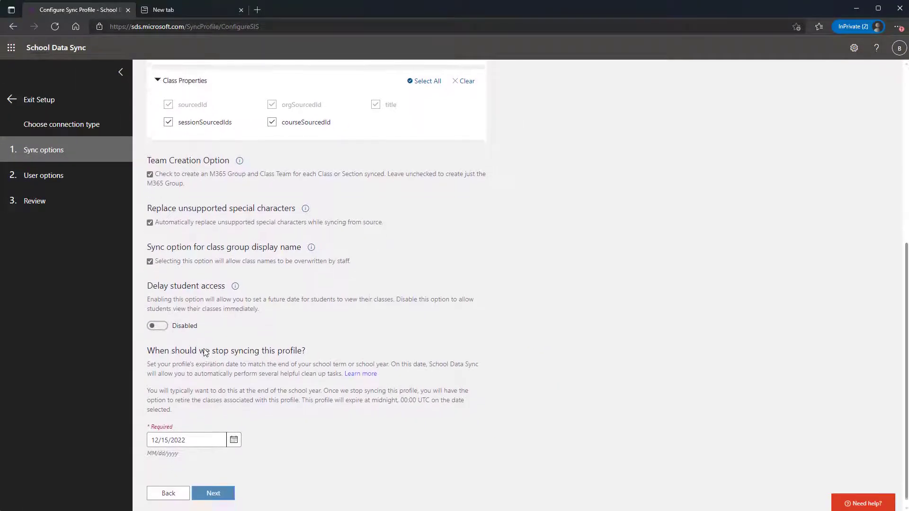
left_click(232, 439)
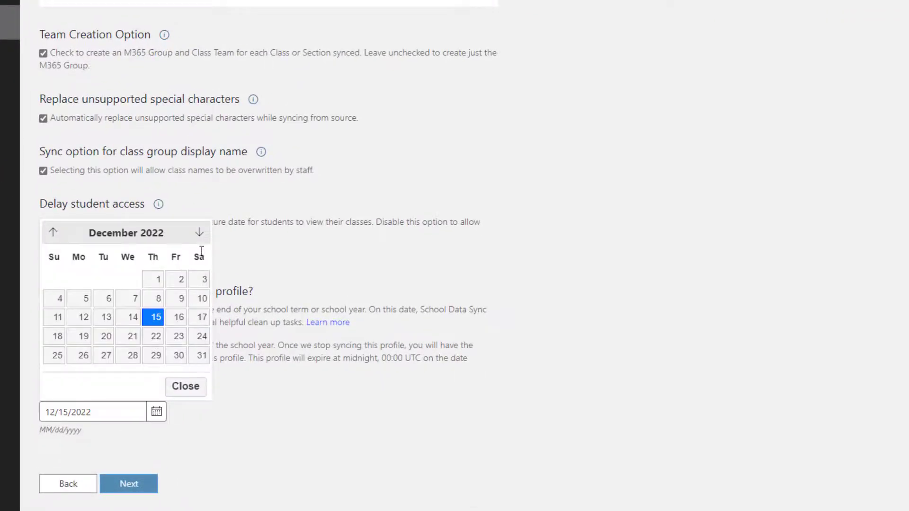
left_click(200, 235)
left_click(199, 234)
left_click(200, 235)
left_click(200, 233)
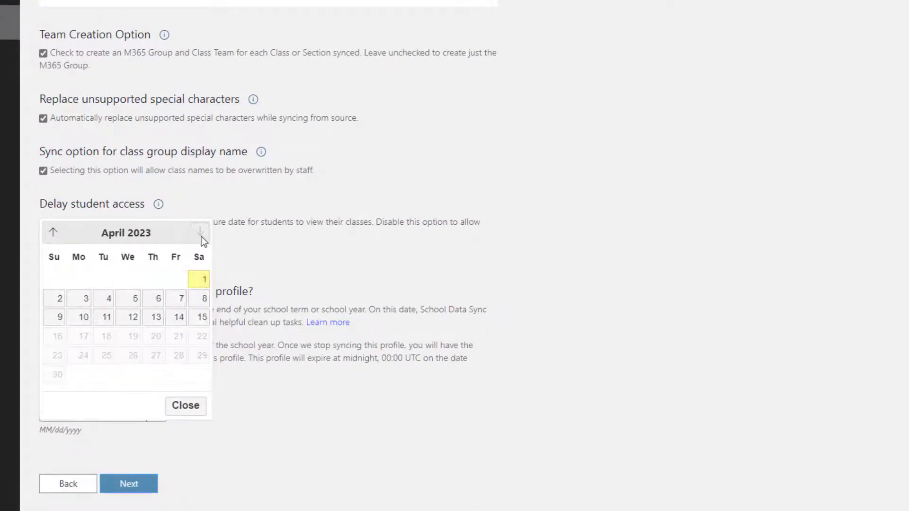
left_click(200, 318)
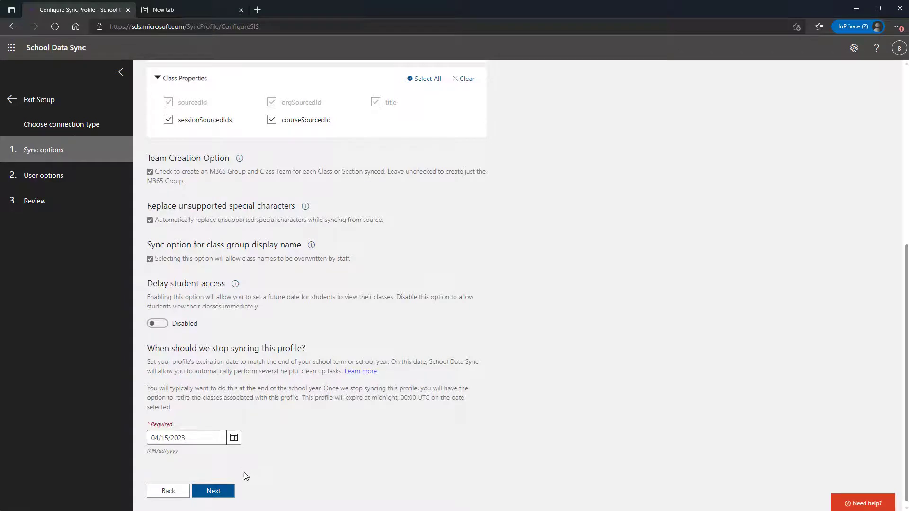
left_click(226, 495)
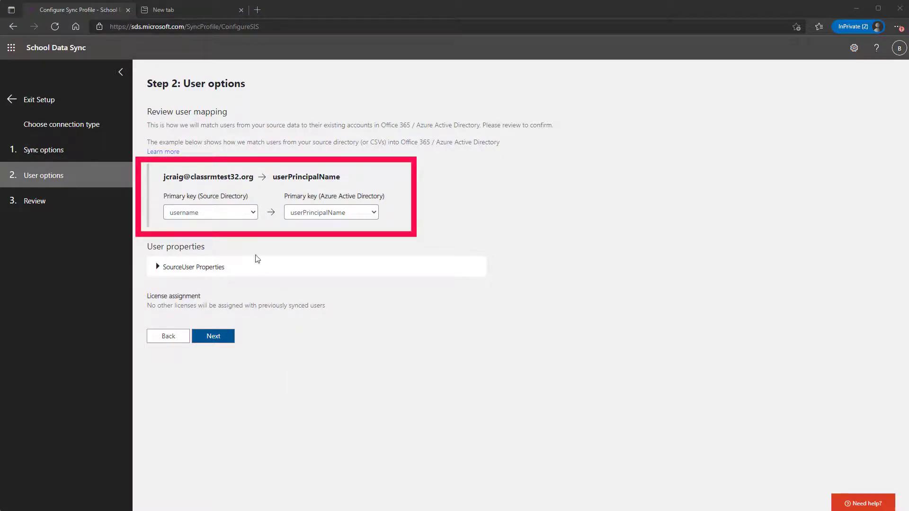
Keep username mapped to userPrincipalName, review the source user properties, and continue to the review.
left_click(247, 215)
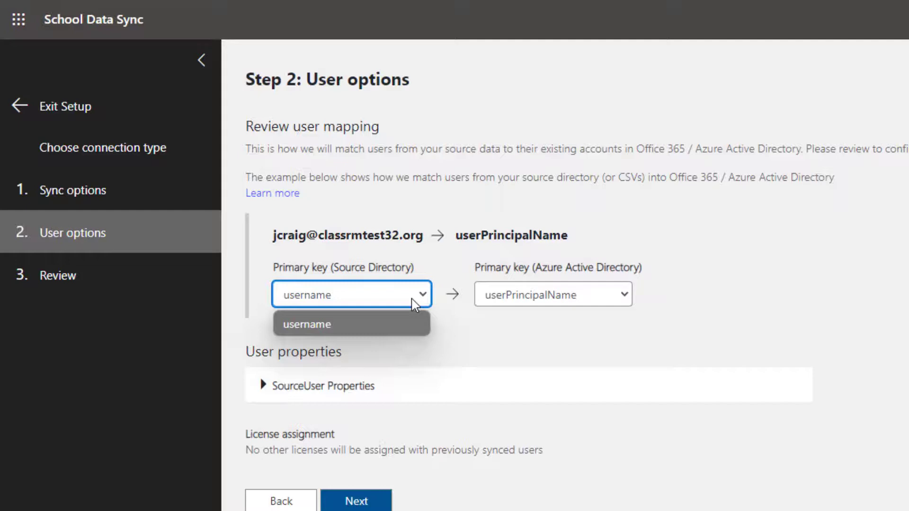
left_click(388, 323)
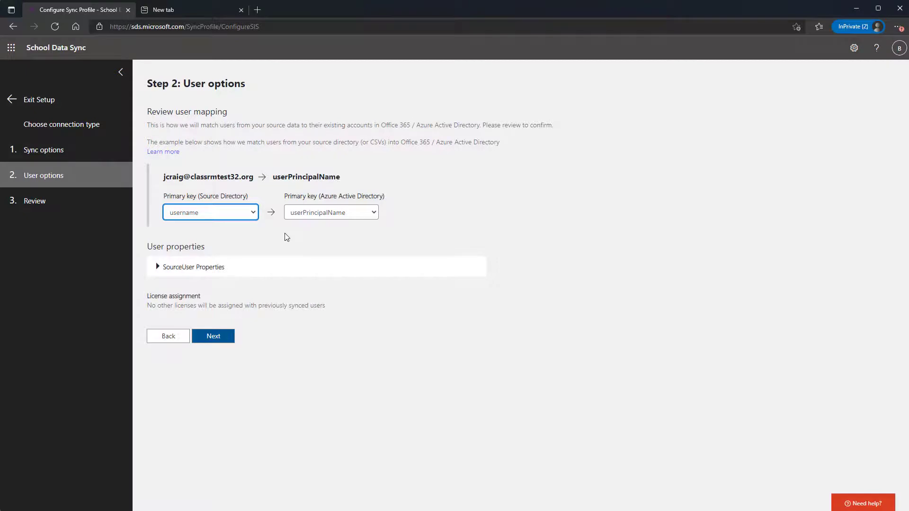
left_click(199, 265)
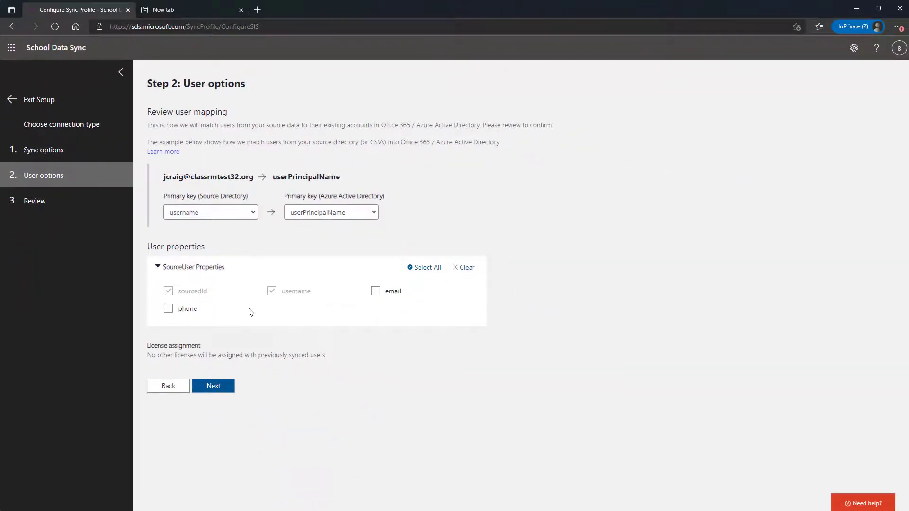
left_click(213, 386)
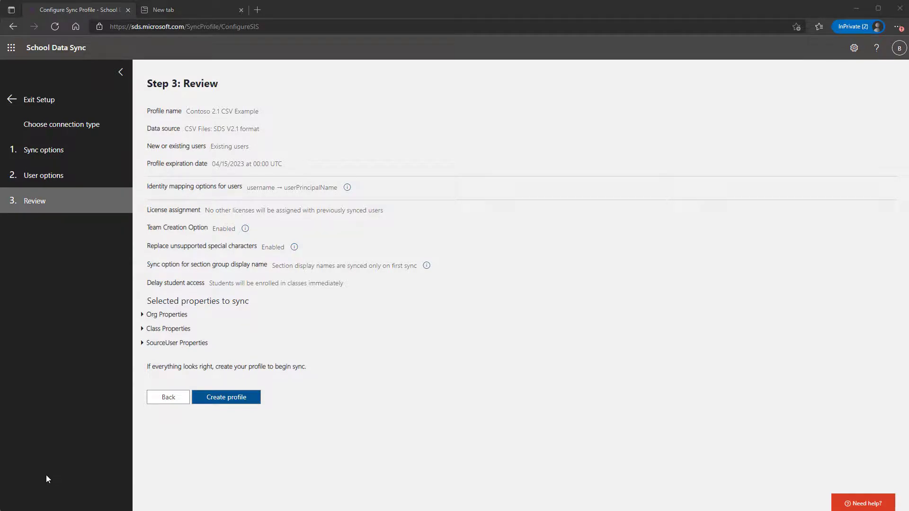
Create the profile and refresh its details page.
left_click(227, 402)
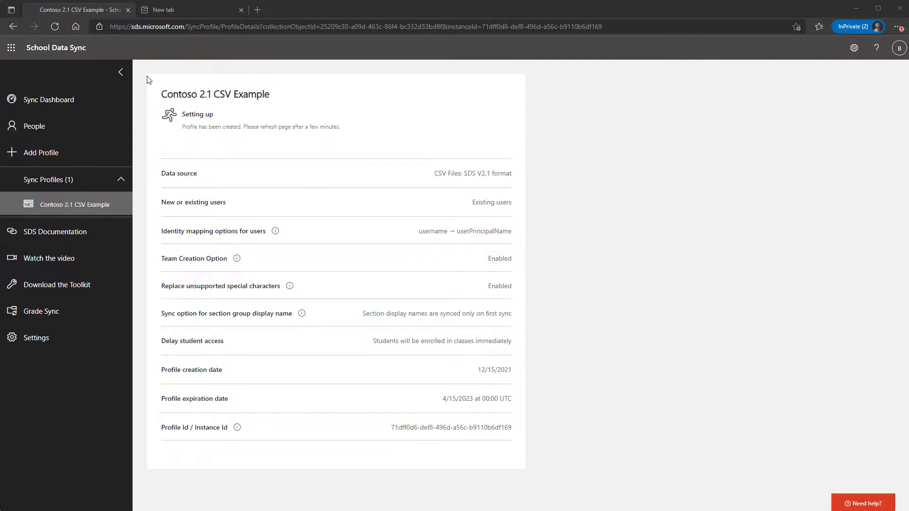
left_click(58, 29)
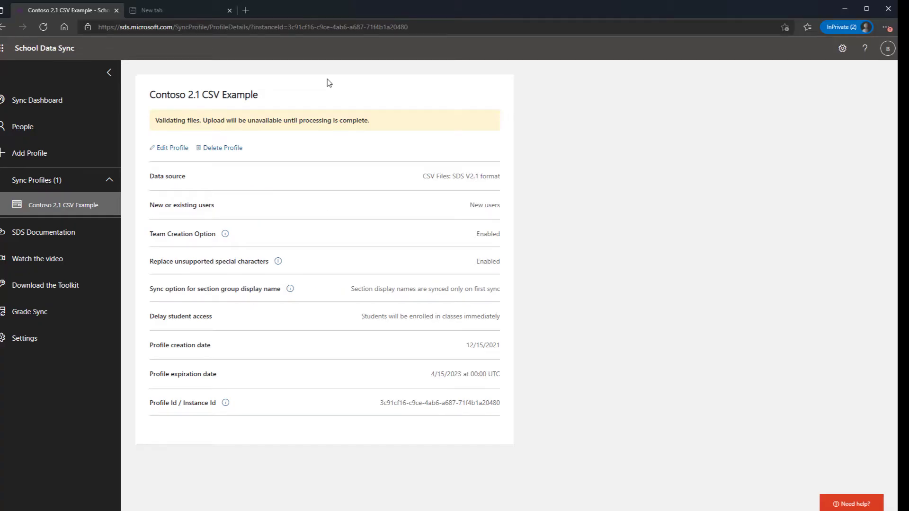
left_click(39, 27)
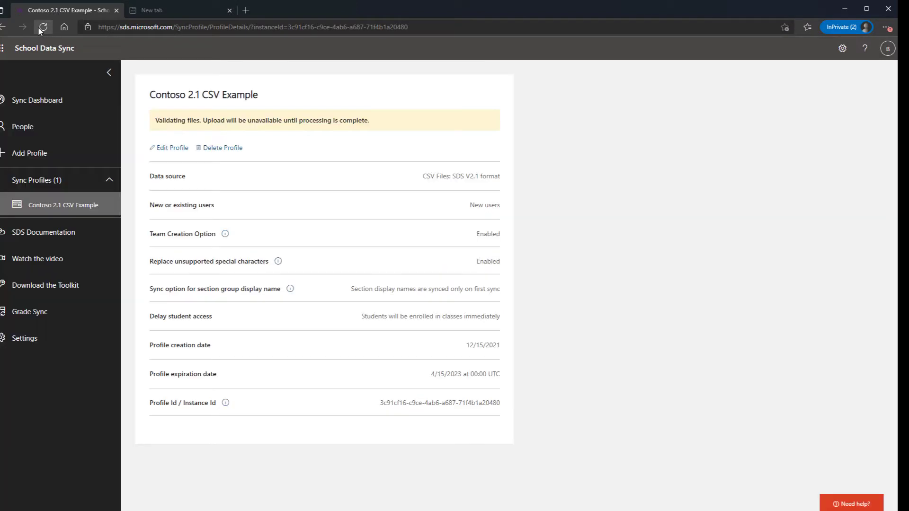